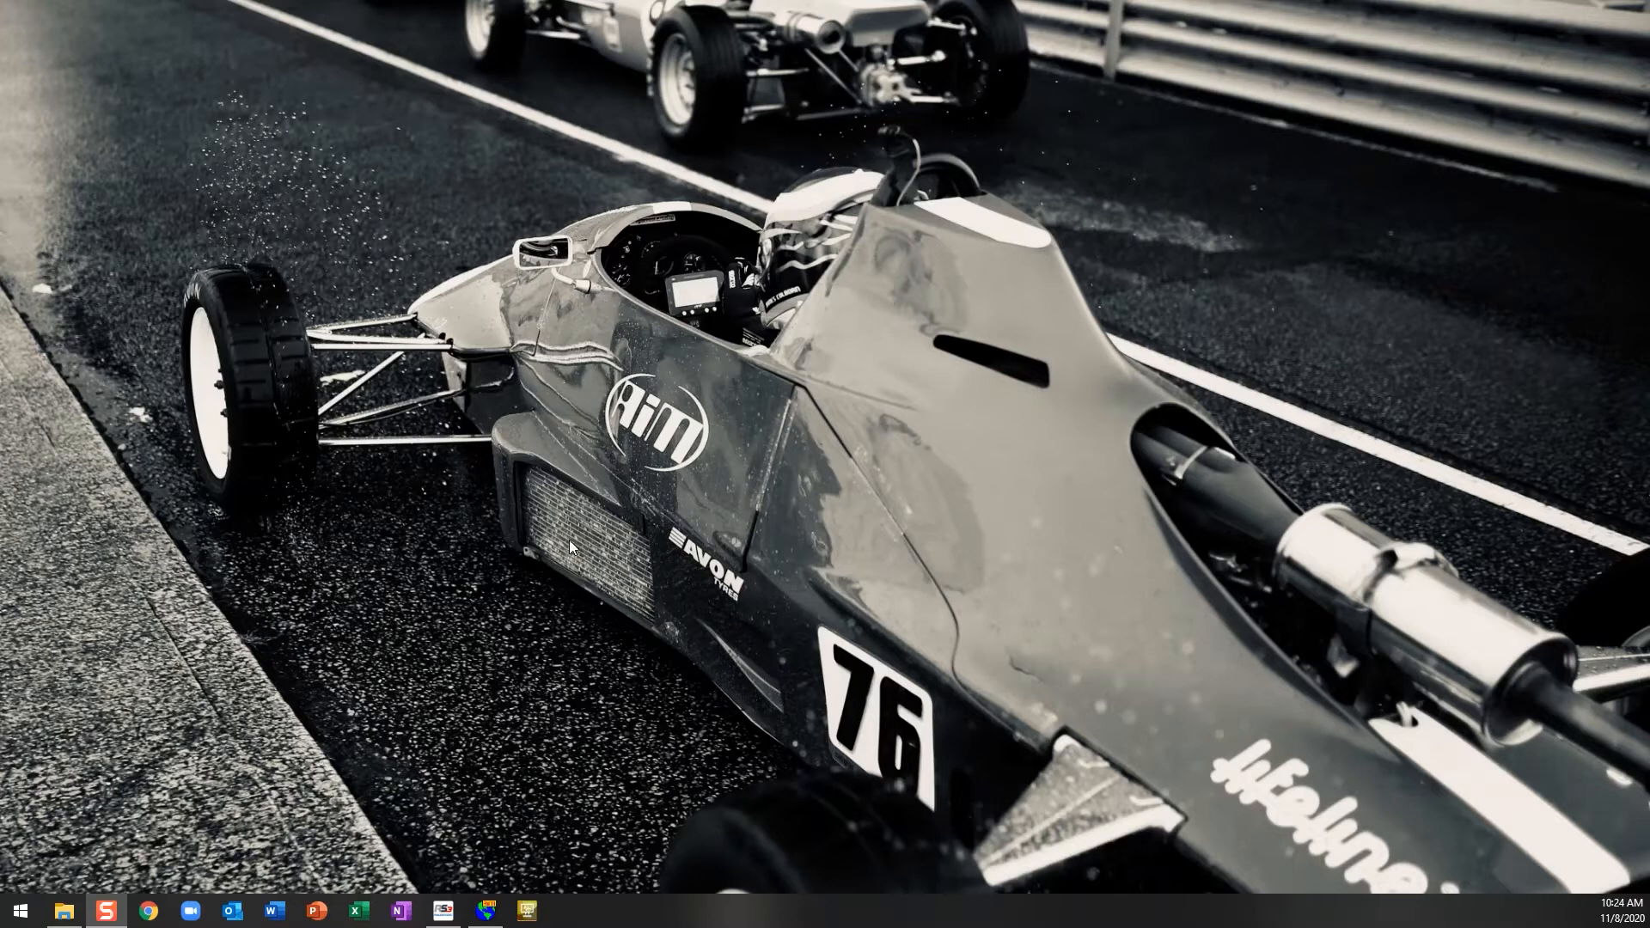
{"action": "left_click", "coordinate": [485, 910]}
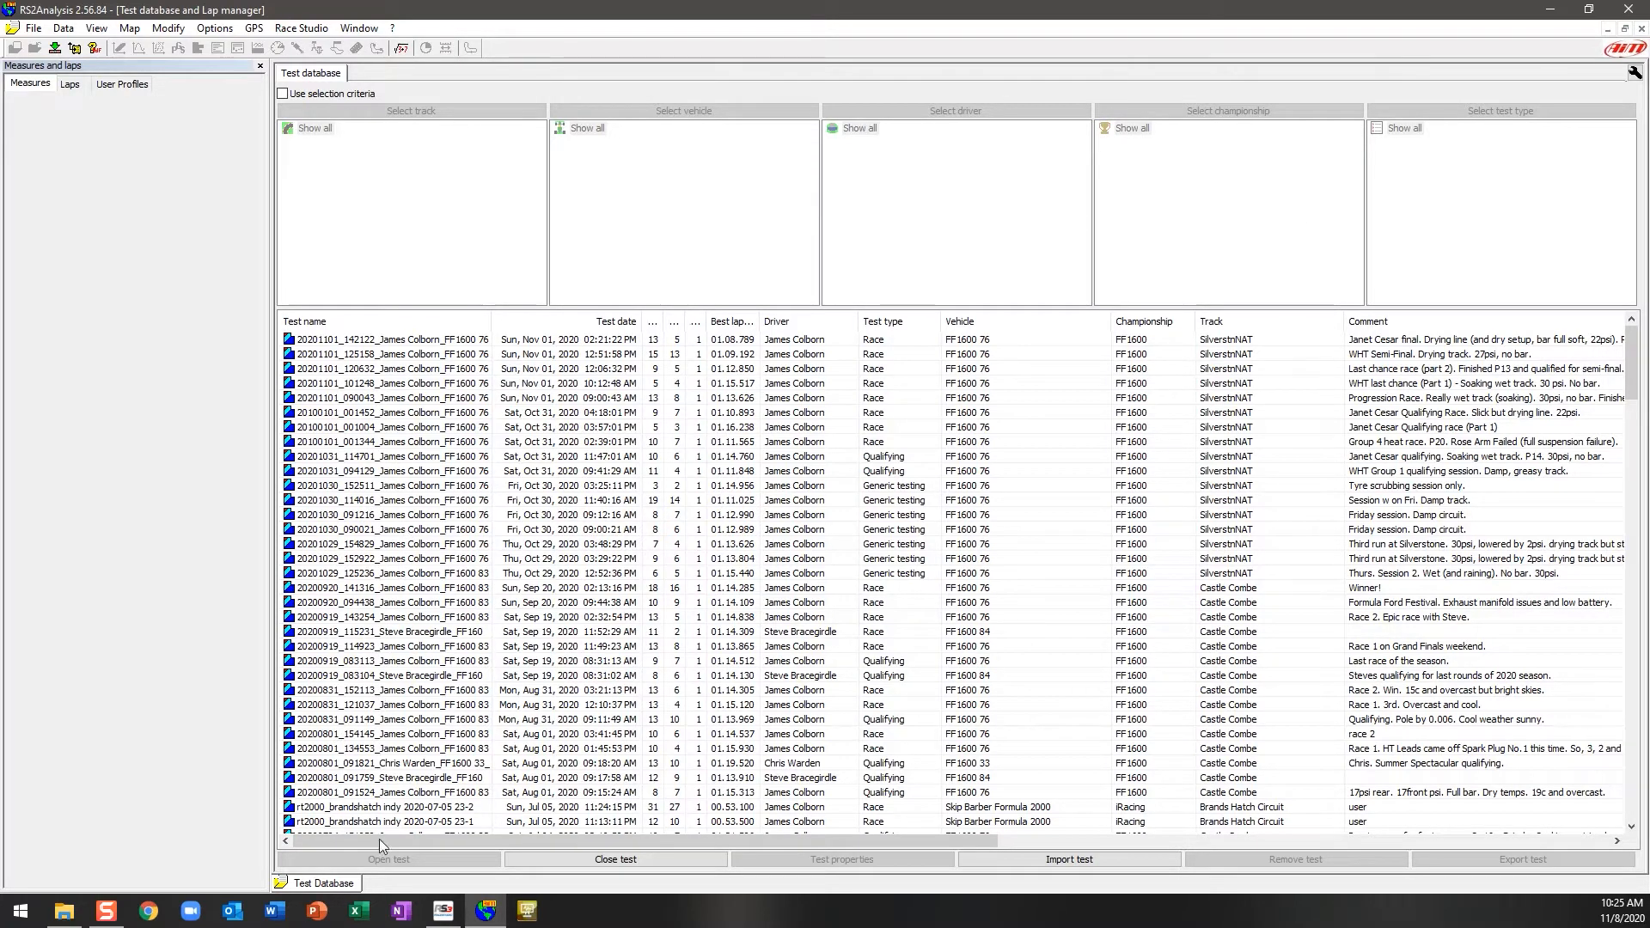
- Switch to RaceStudio 3 from the taskbar to view the CastleCombe August 1, 2020 session
{"action": "left_click", "coordinate": [443, 910]}
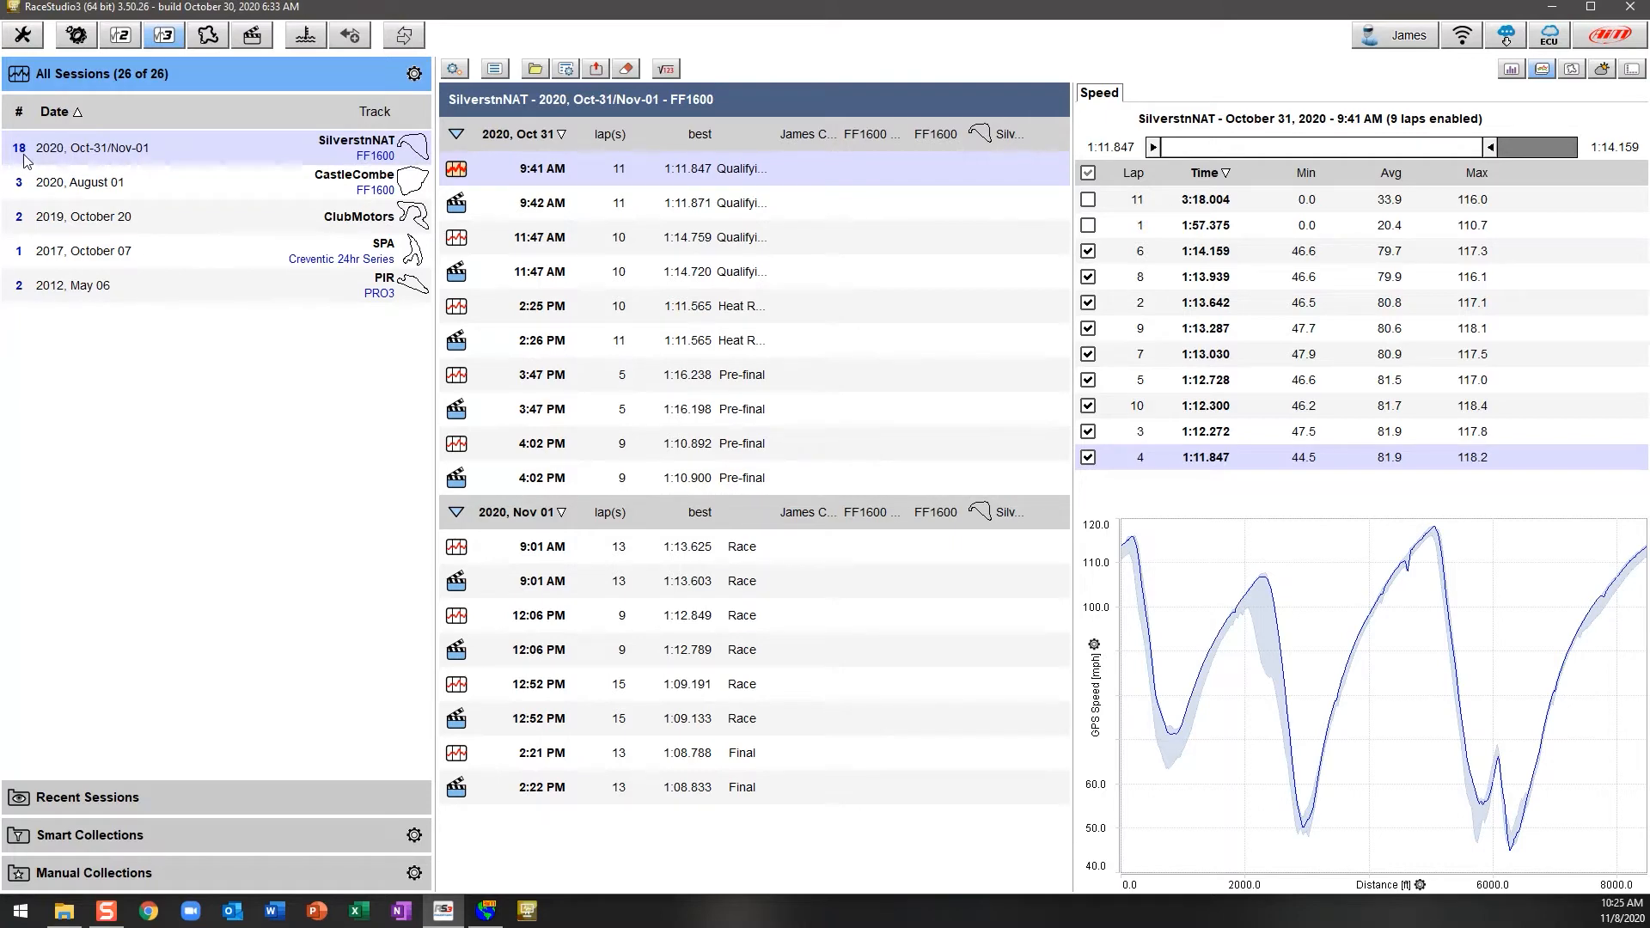
- Select the CastleCombe August 01 session, then return to the SilverstnNAT Oct 31/Nov 01 sessions
{"action": "left_click", "coordinate": [129, 184]}
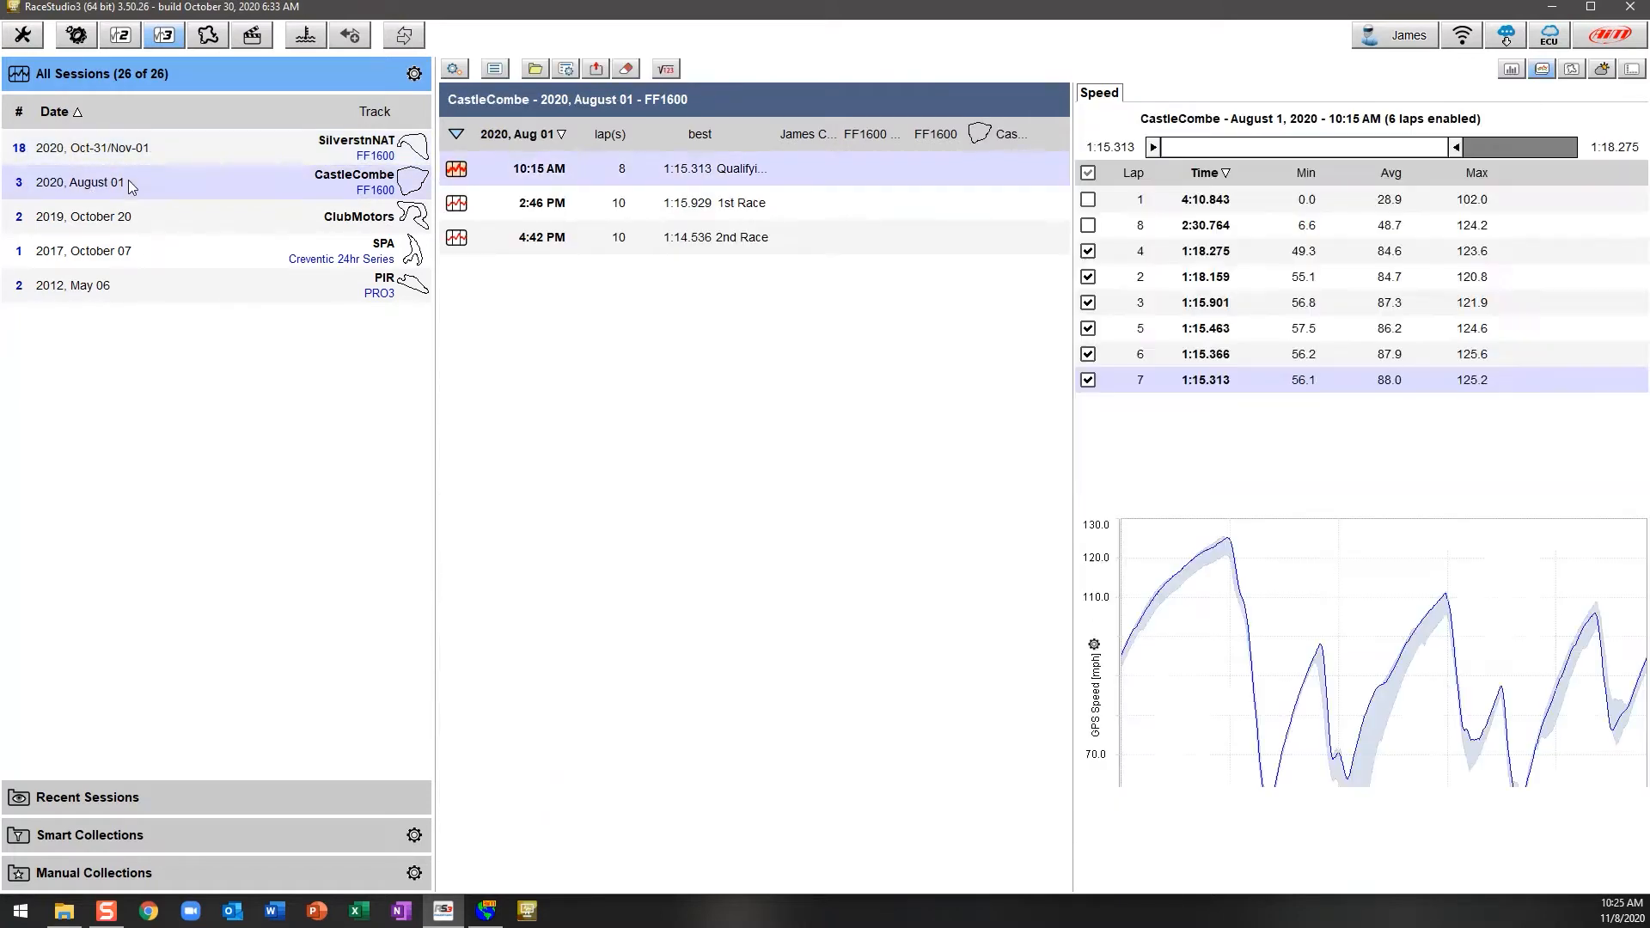
{"action": "left_click", "coordinate": [165, 151]}
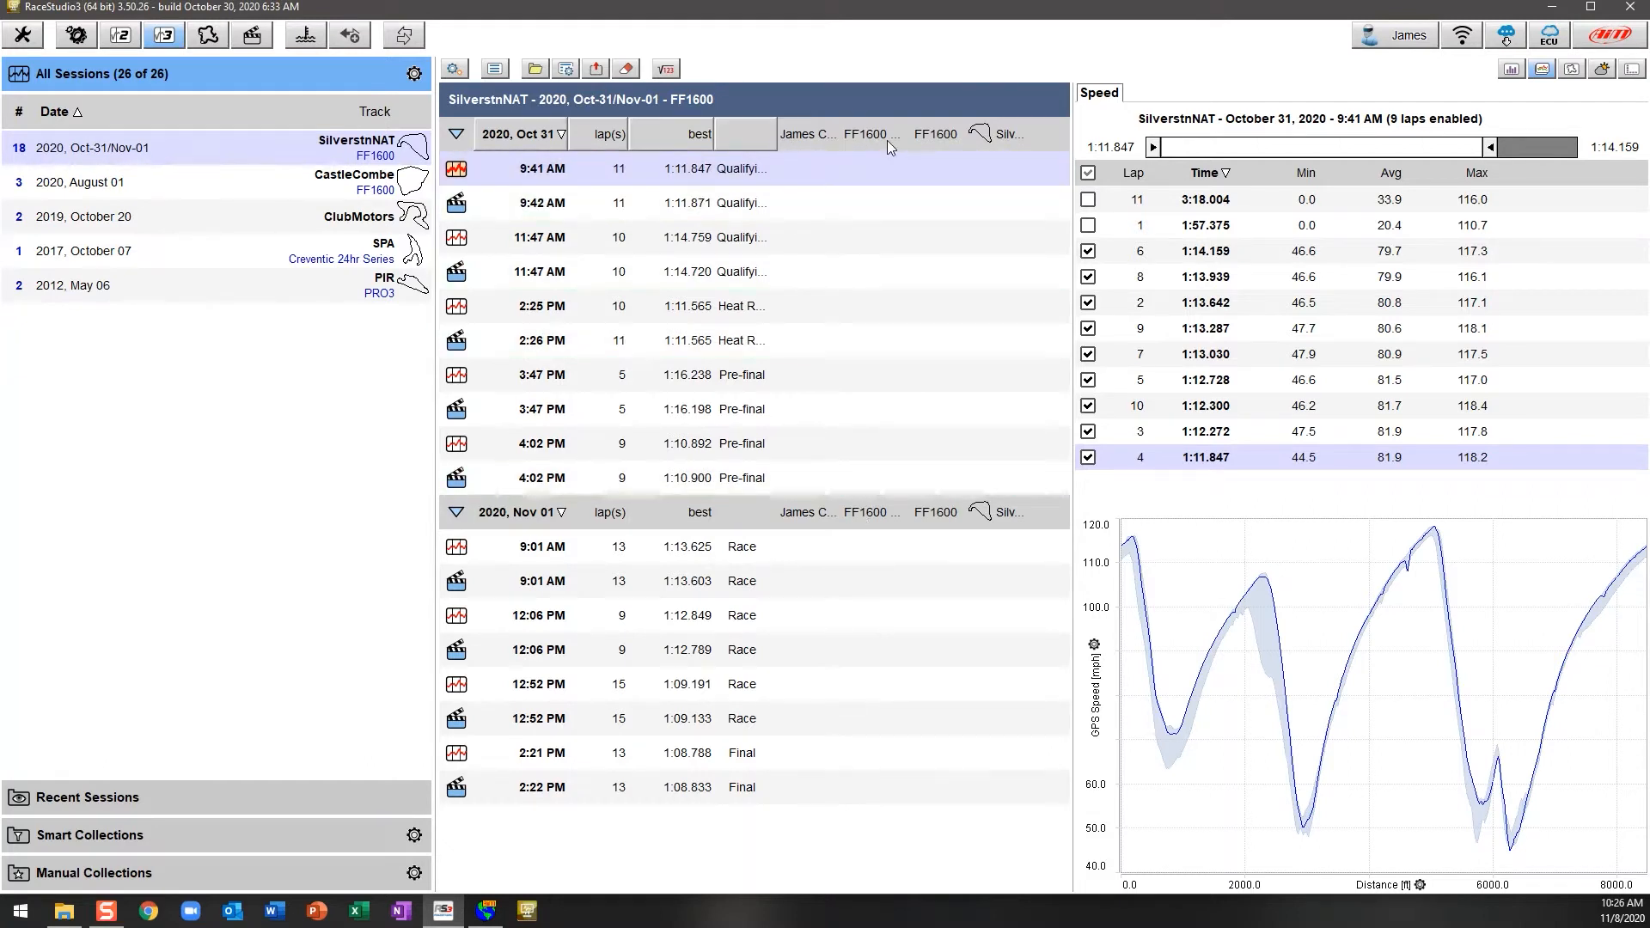
- Collapse and re-expand the 2020, Oct 31 session group in the list
{"action": "left_click", "coordinate": [458, 134]}
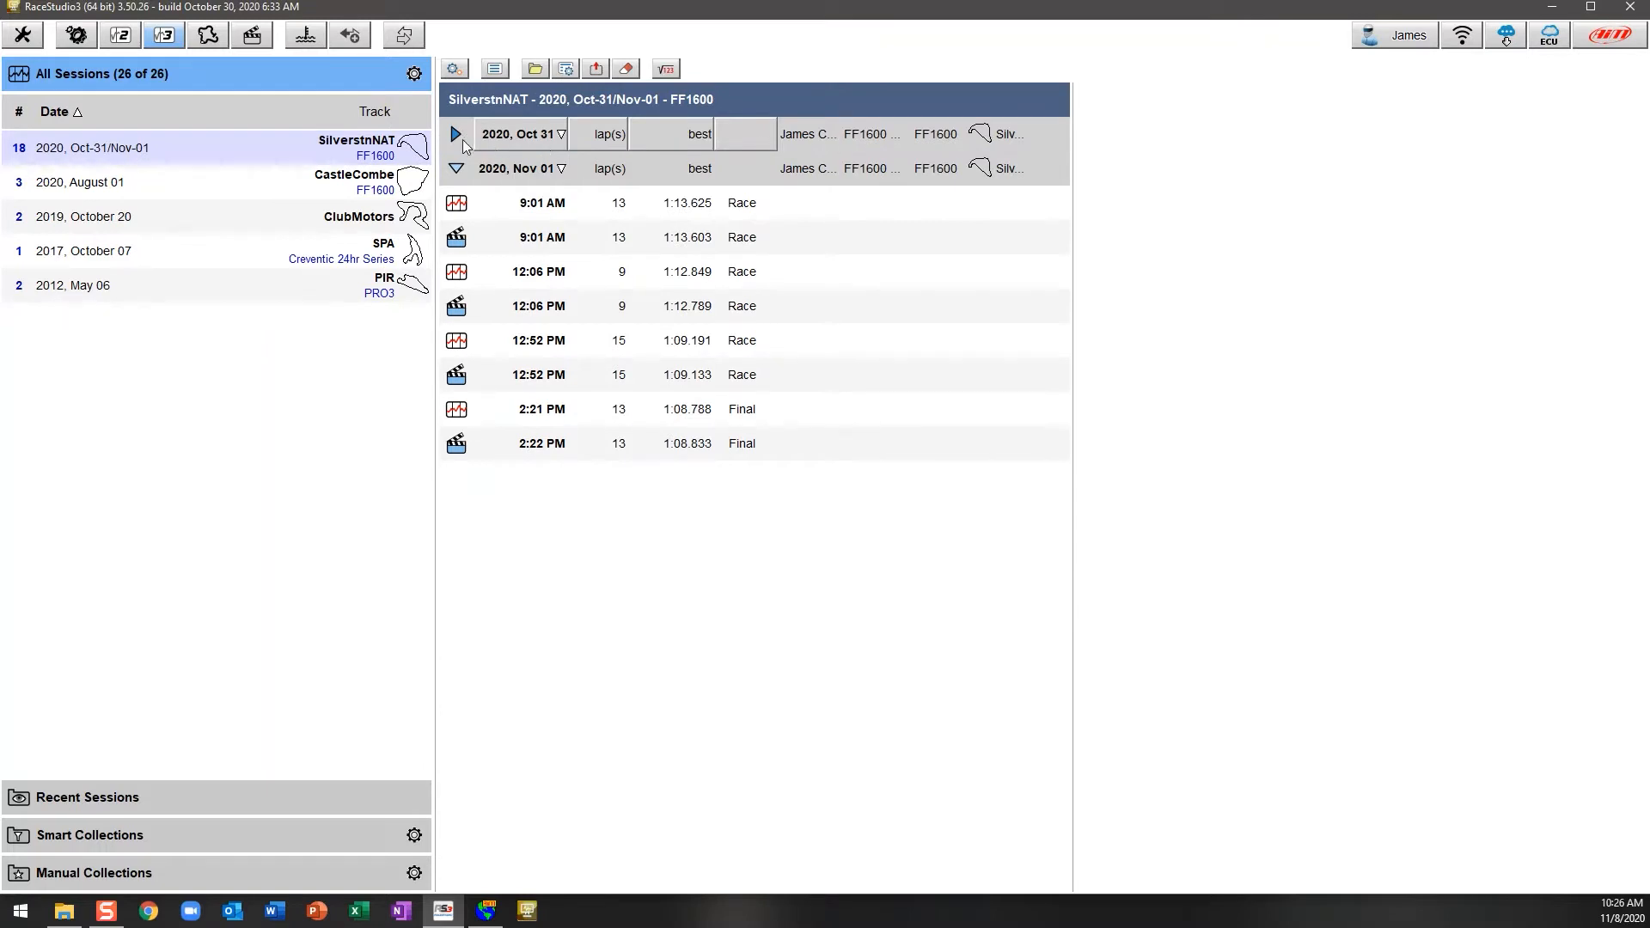
{"action": "left_click", "coordinate": [456, 134]}
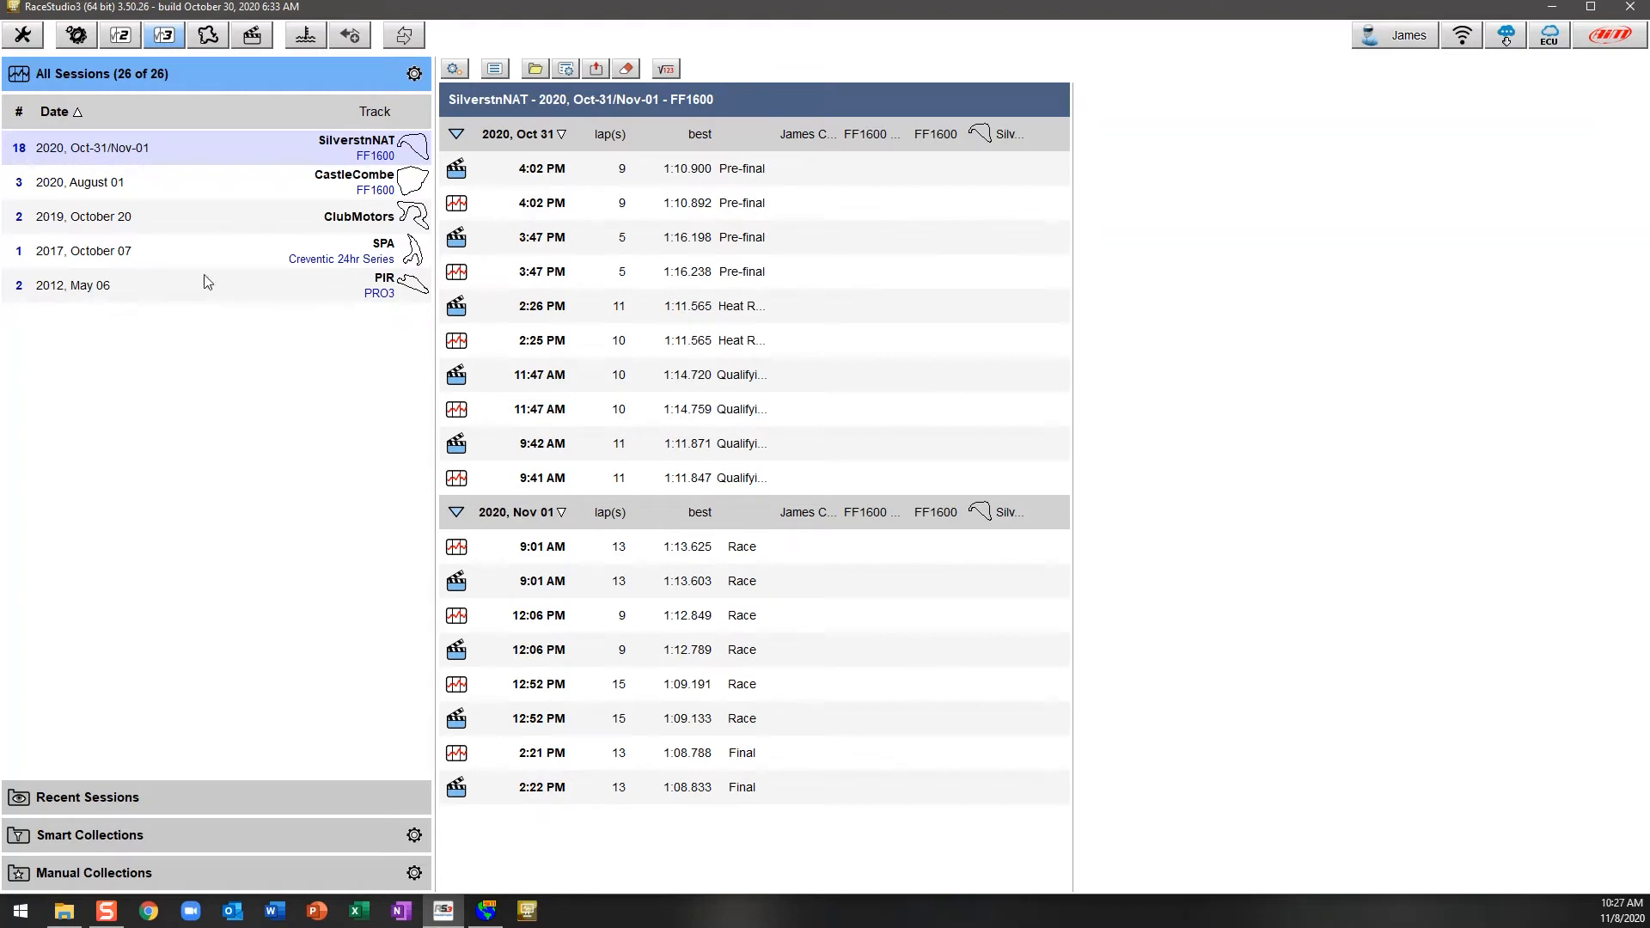
- Load the ClubMotors October 20 4:13 PM session's laps and speed plot, then return to SilverstnNAT
{"action": "left_click", "coordinate": [184, 220]}
{"action": "left_click", "coordinate": [457, 179]}
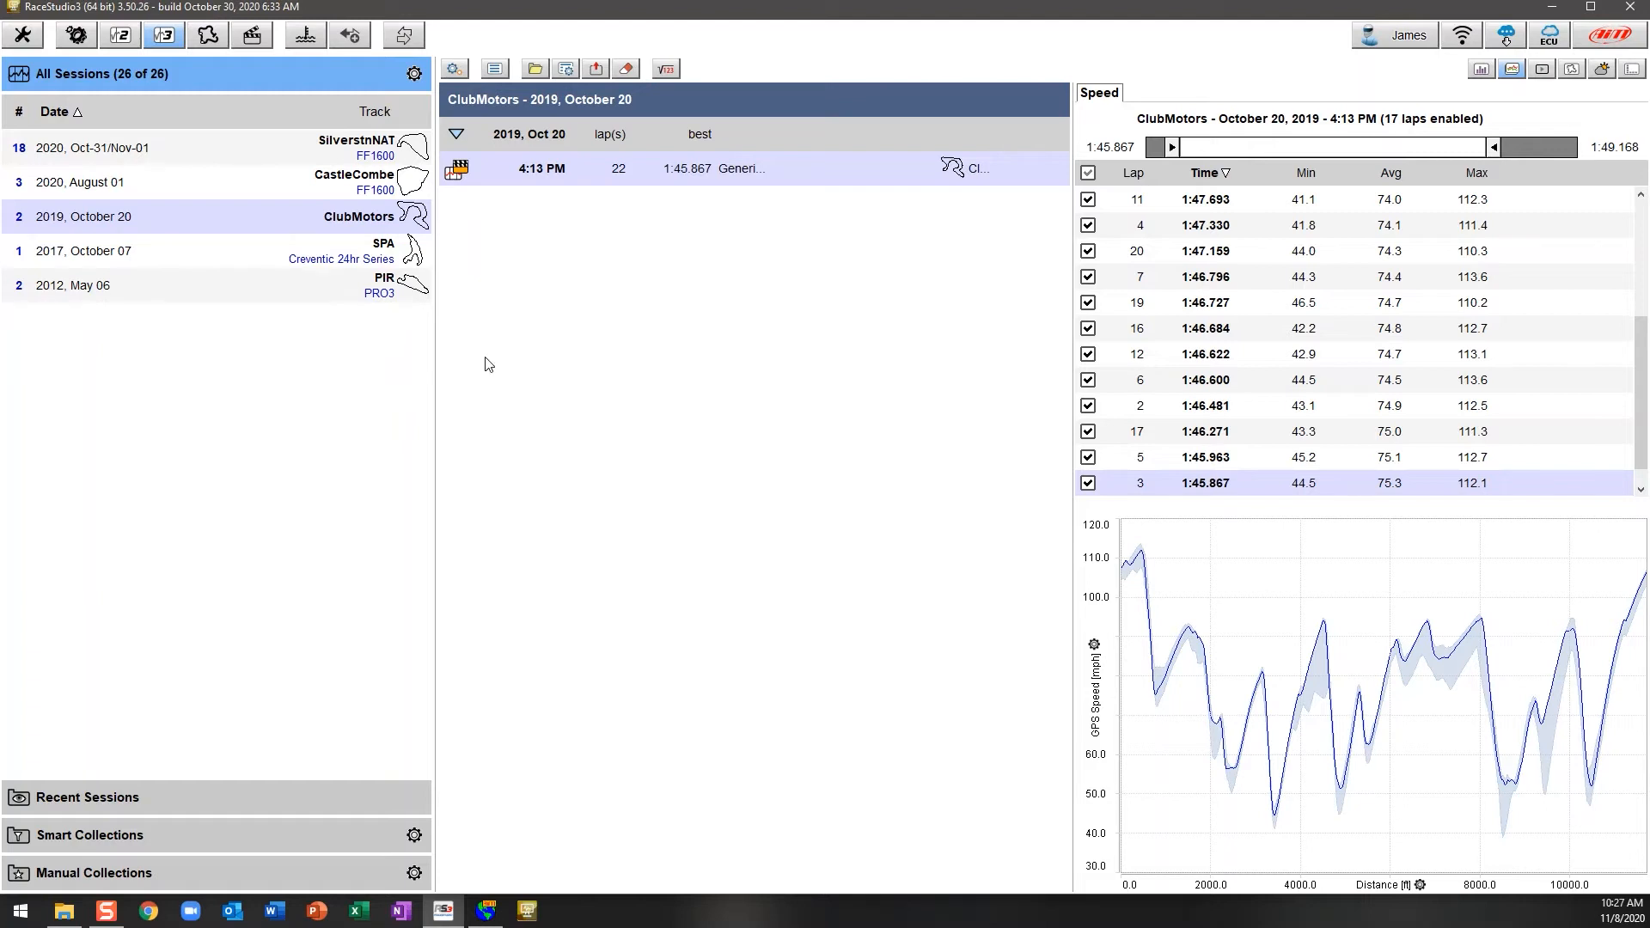
{"action": "left_click", "coordinate": [145, 148]}
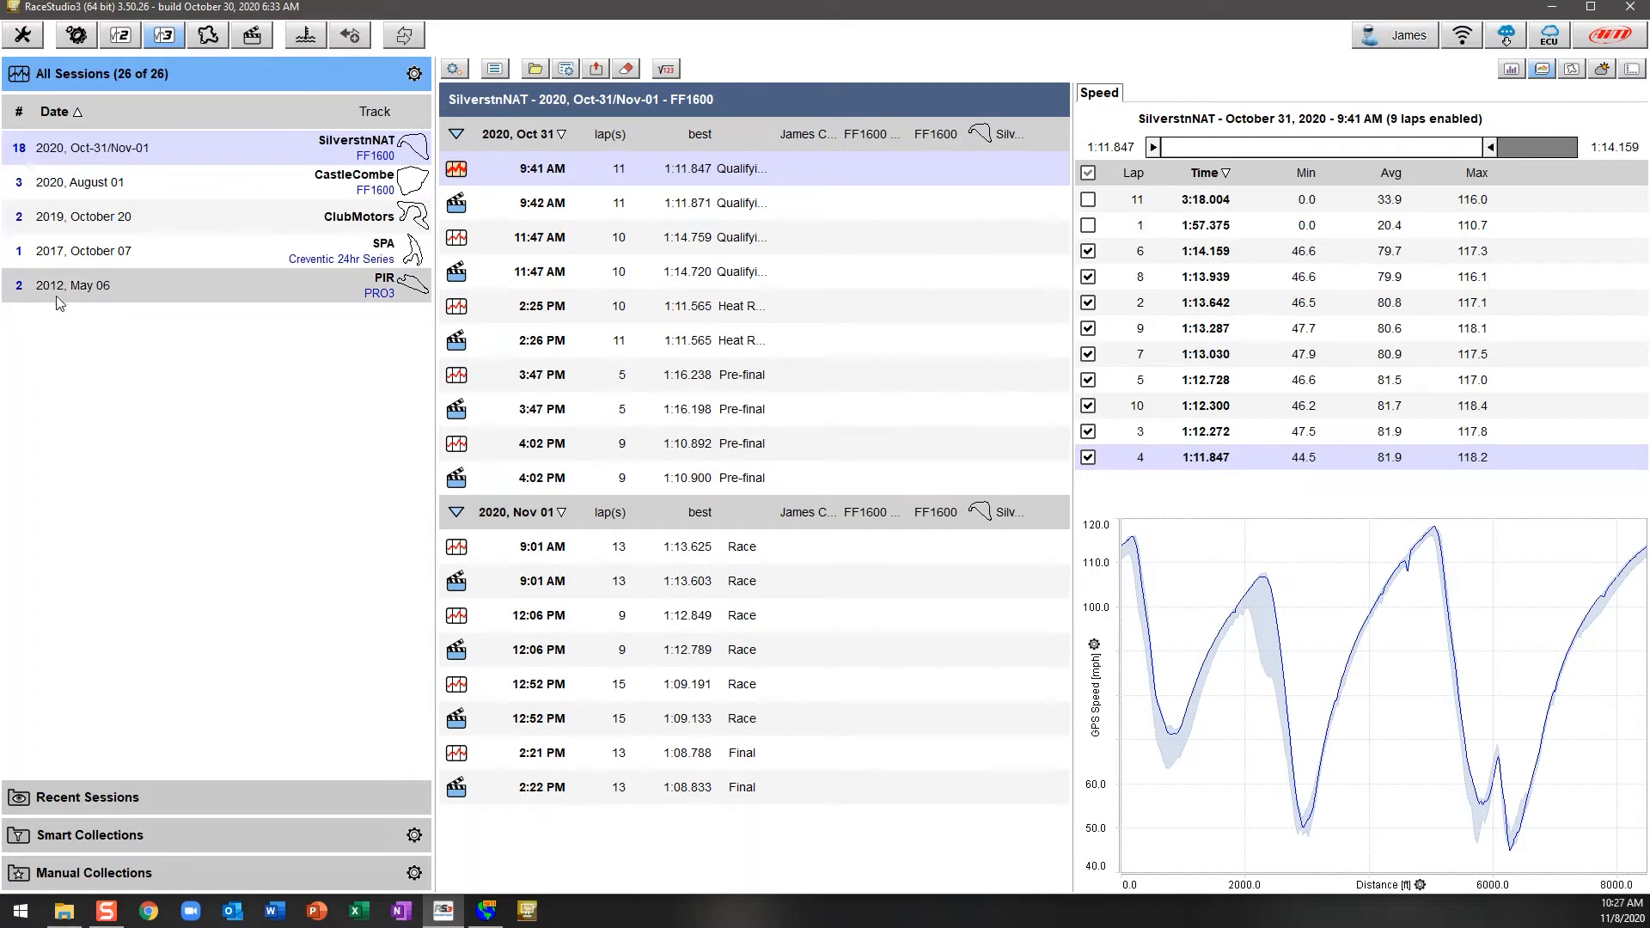
- Open the PIR May 06, 2012 session and bring up the profile and movie display options
{"action": "left_click", "coordinate": [121, 294]}
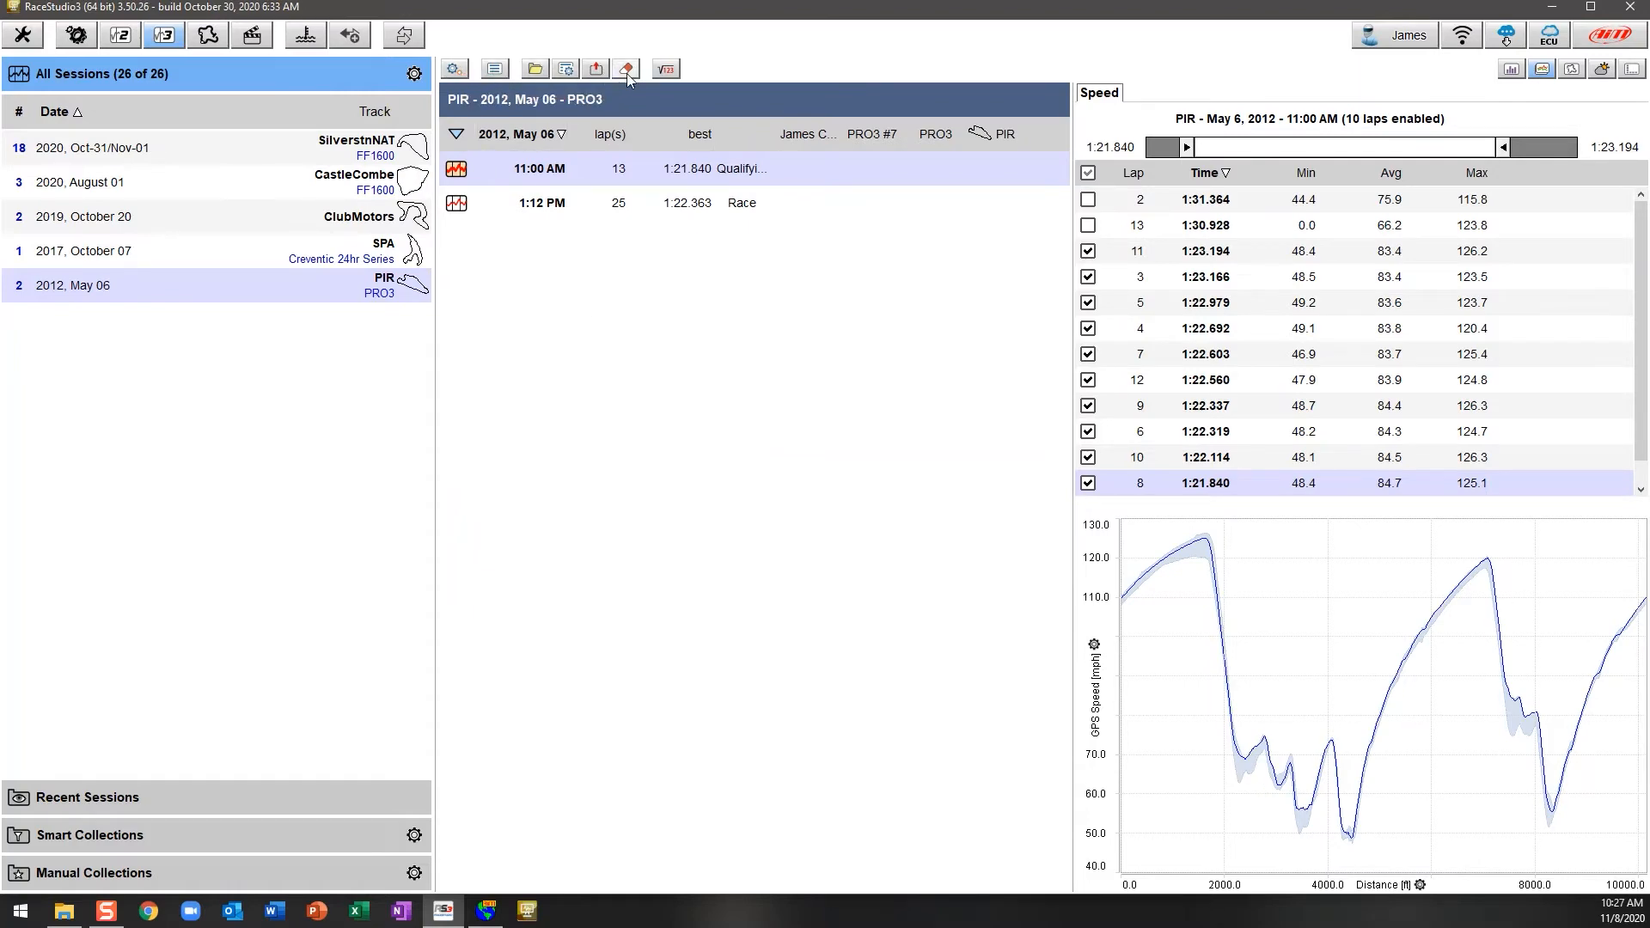
{"action": "left_click", "coordinate": [455, 70]}
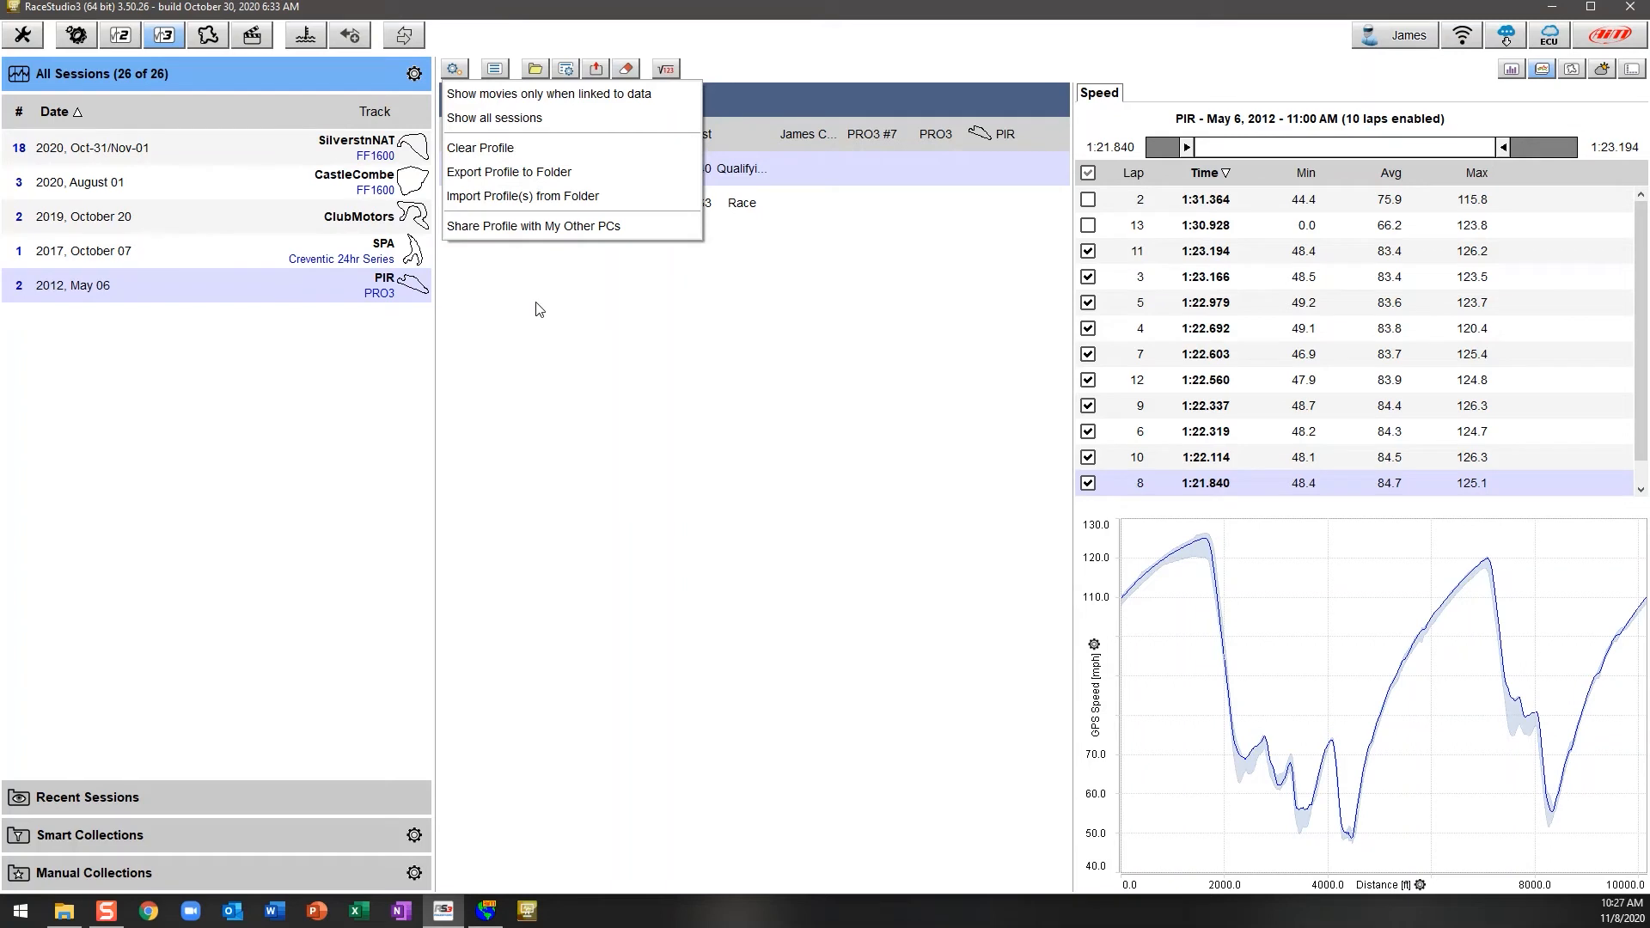
- Dismiss the profile options list, leaving the PIR May 6 11:00 AM lap table and speed graph
{"action": "left_click", "coordinate": [459, 70]}
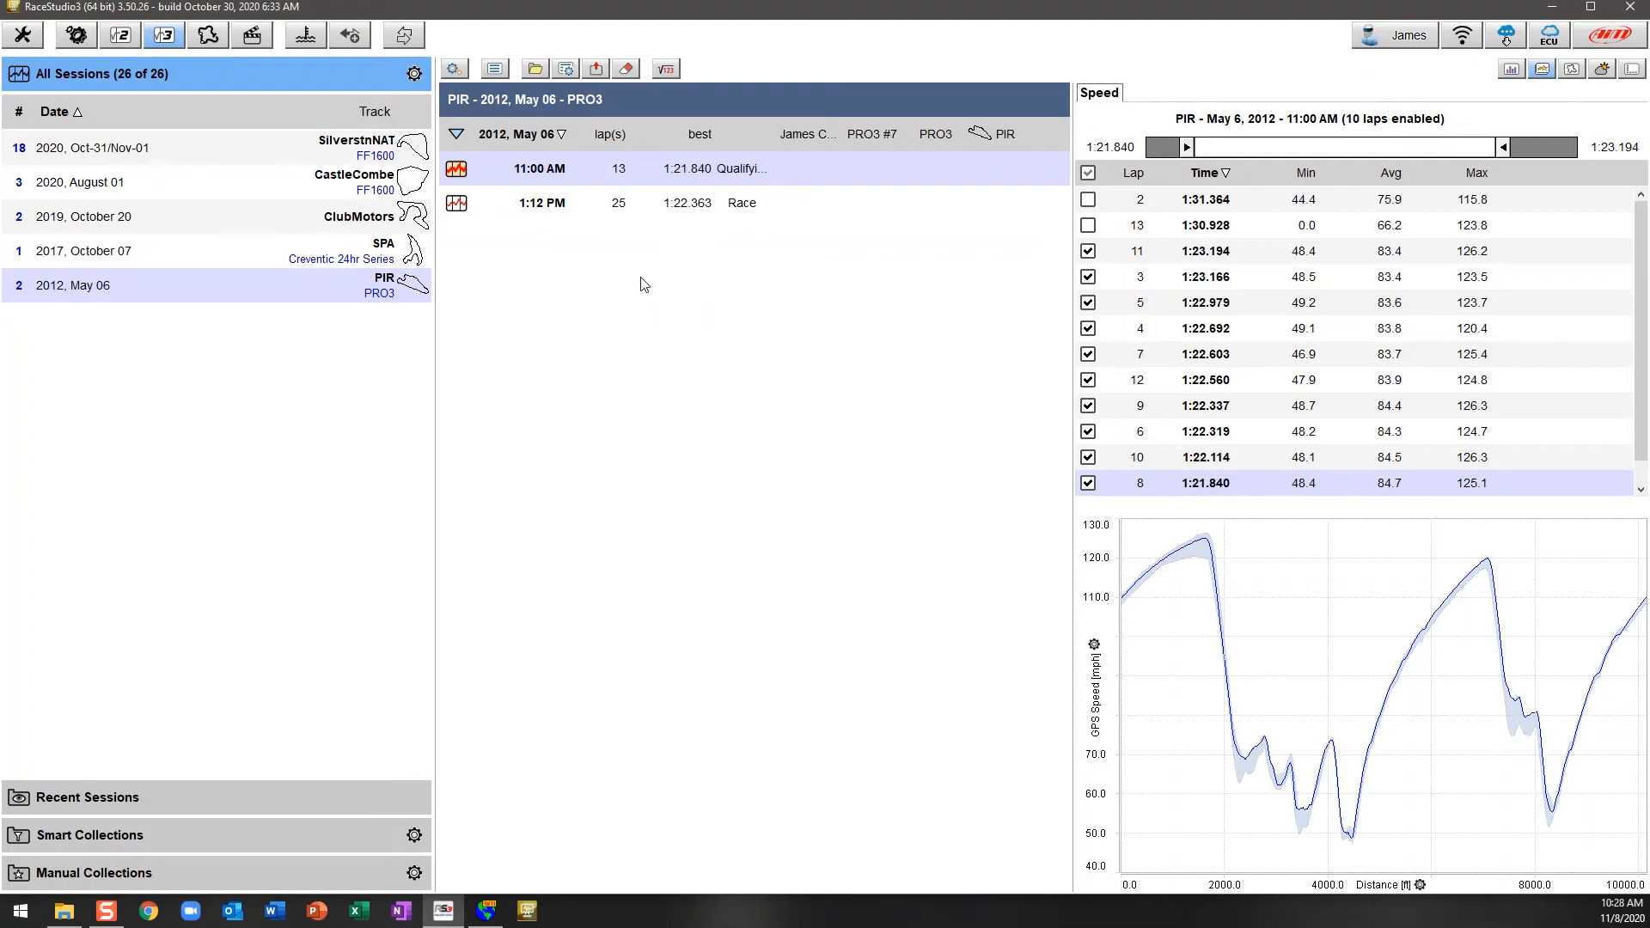
- Select the SilverstnNAT 2020 sessions and sort the lap table ascending so lap 1 comes first
{"action": "left_click", "coordinate": [167, 150]}
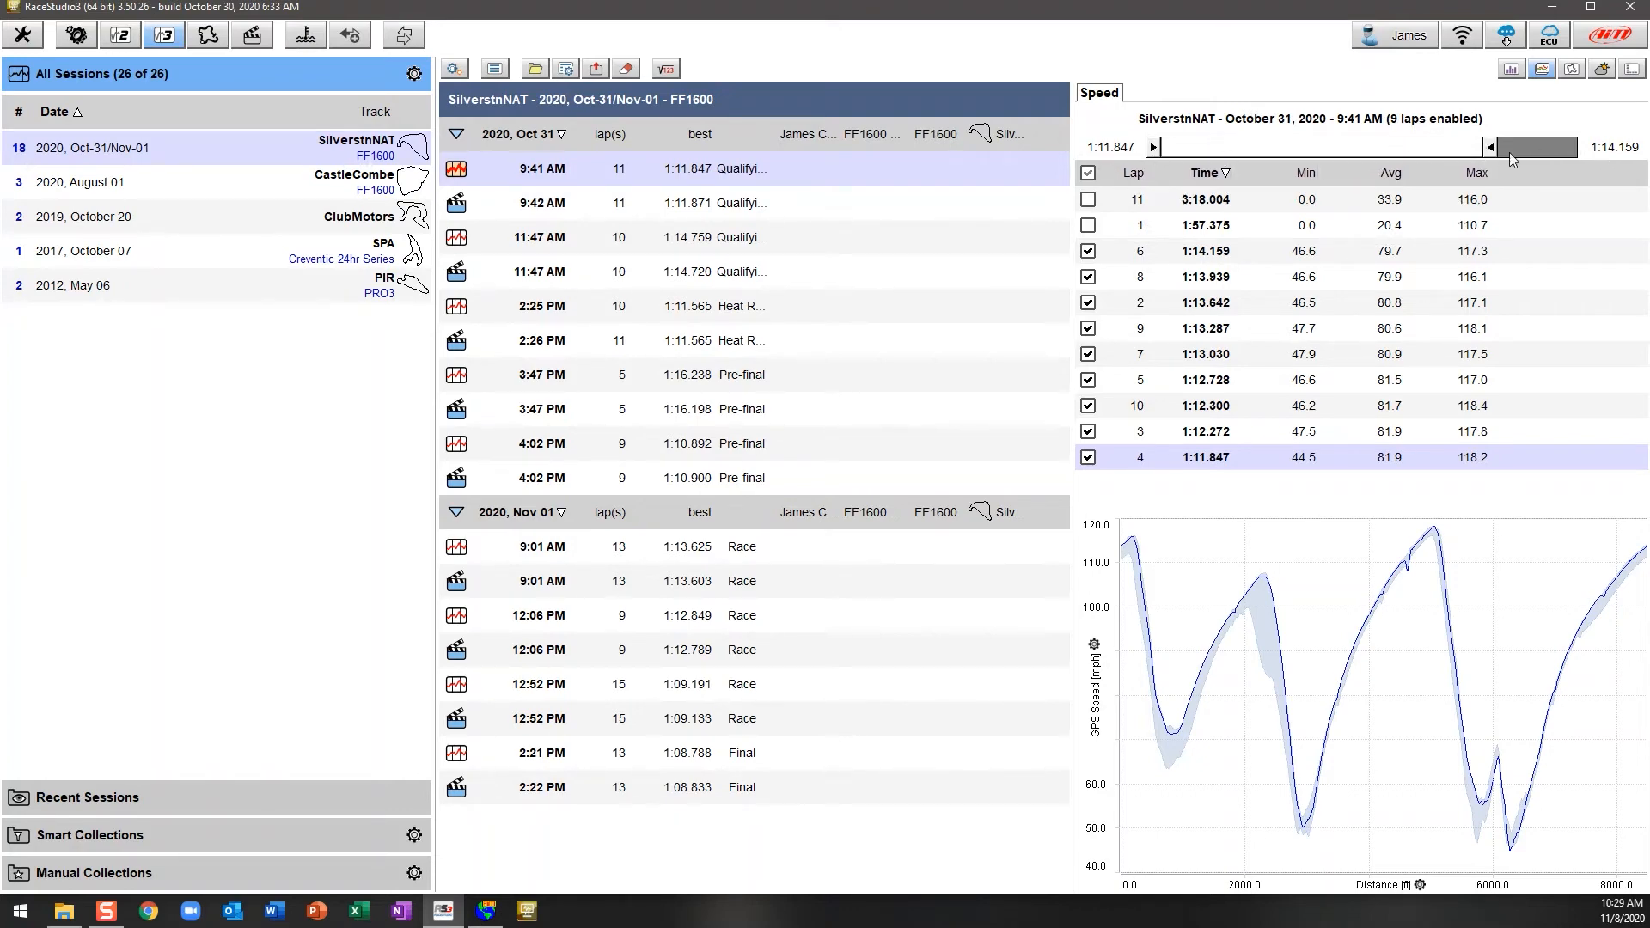
{"action": "left_click", "coordinate": [1131, 173]}
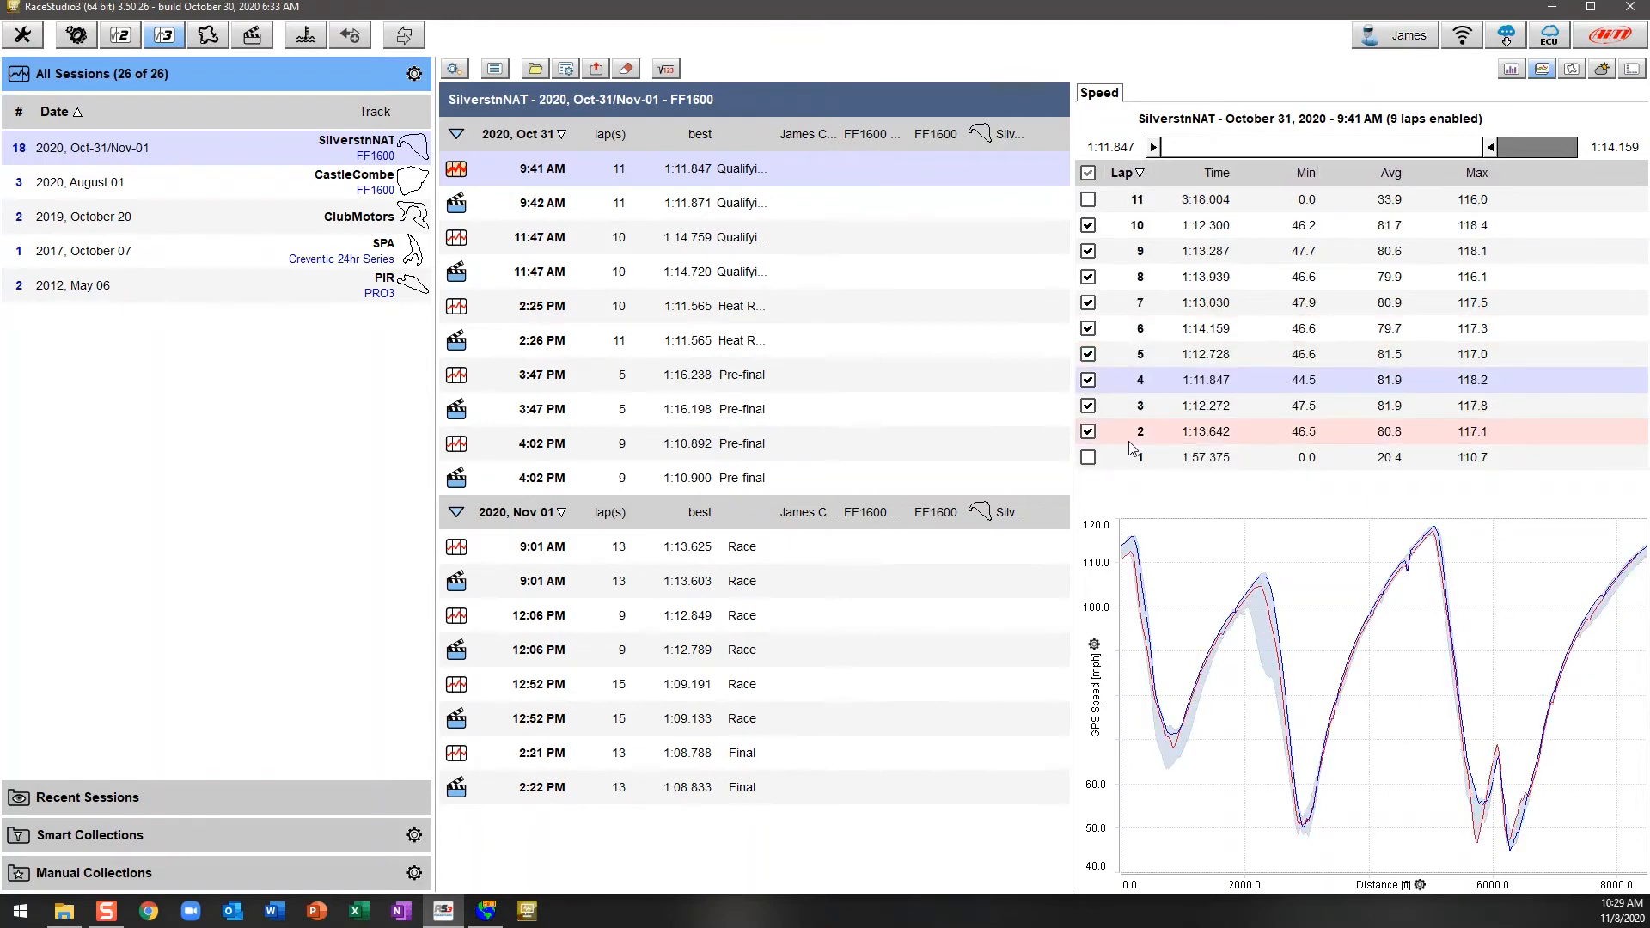
{"action": "left_click", "coordinate": [1132, 172]}
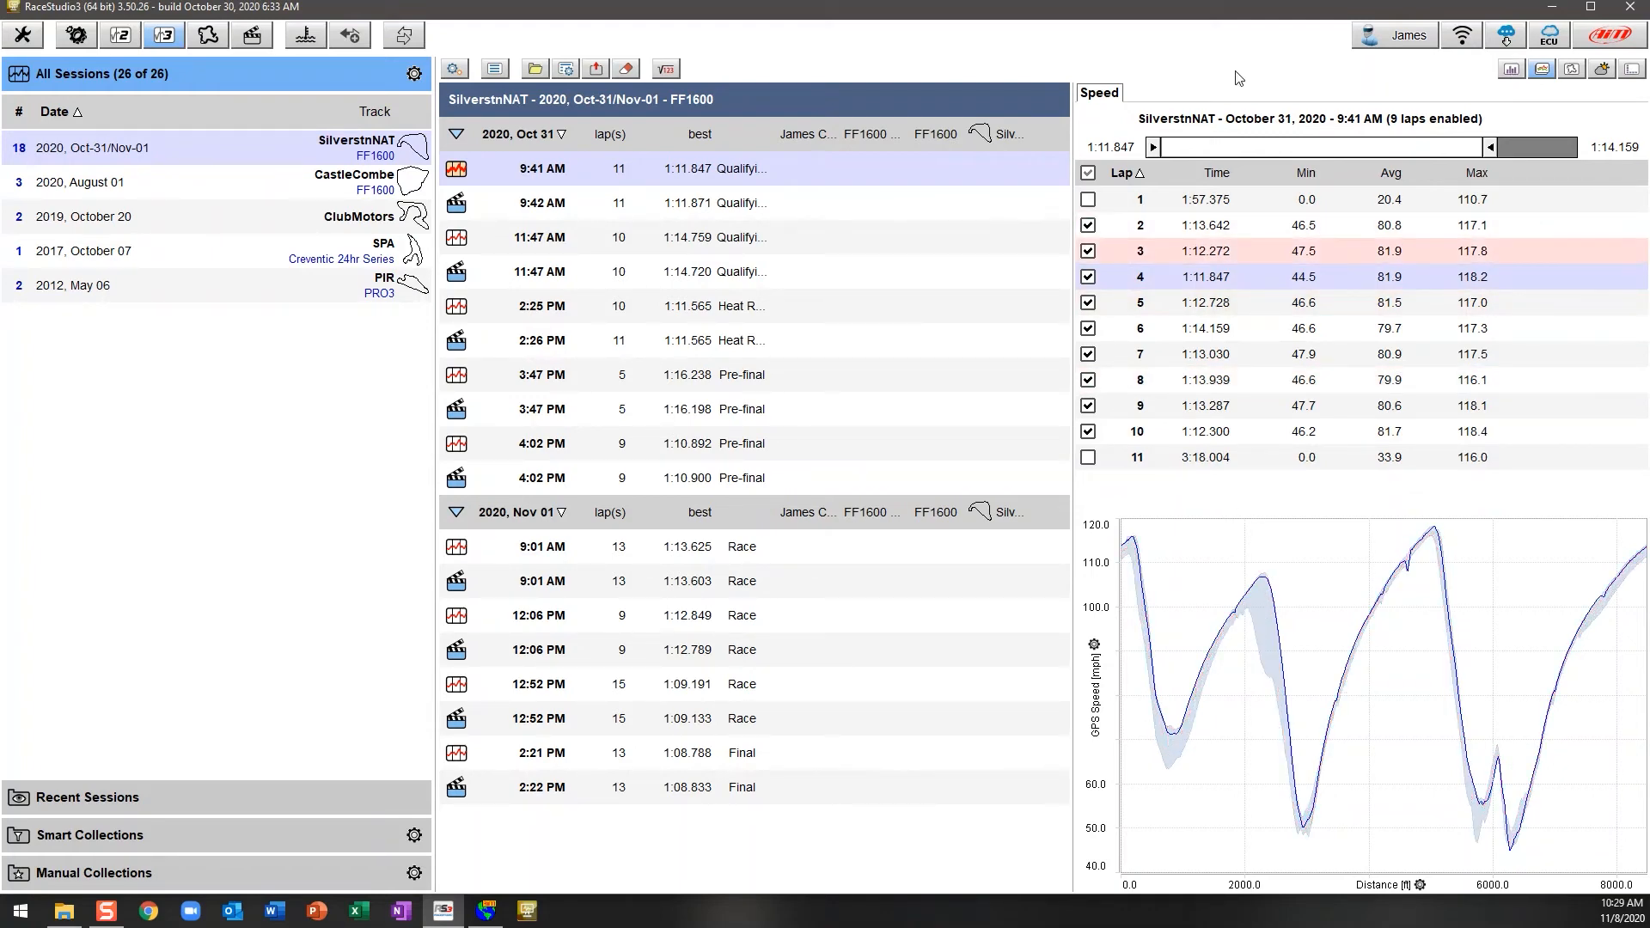
- Show the lap-time-versus-lap-number graph for the SilverstnNAT Oct 31 session
{"action": "left_click", "coordinate": [1513, 71]}
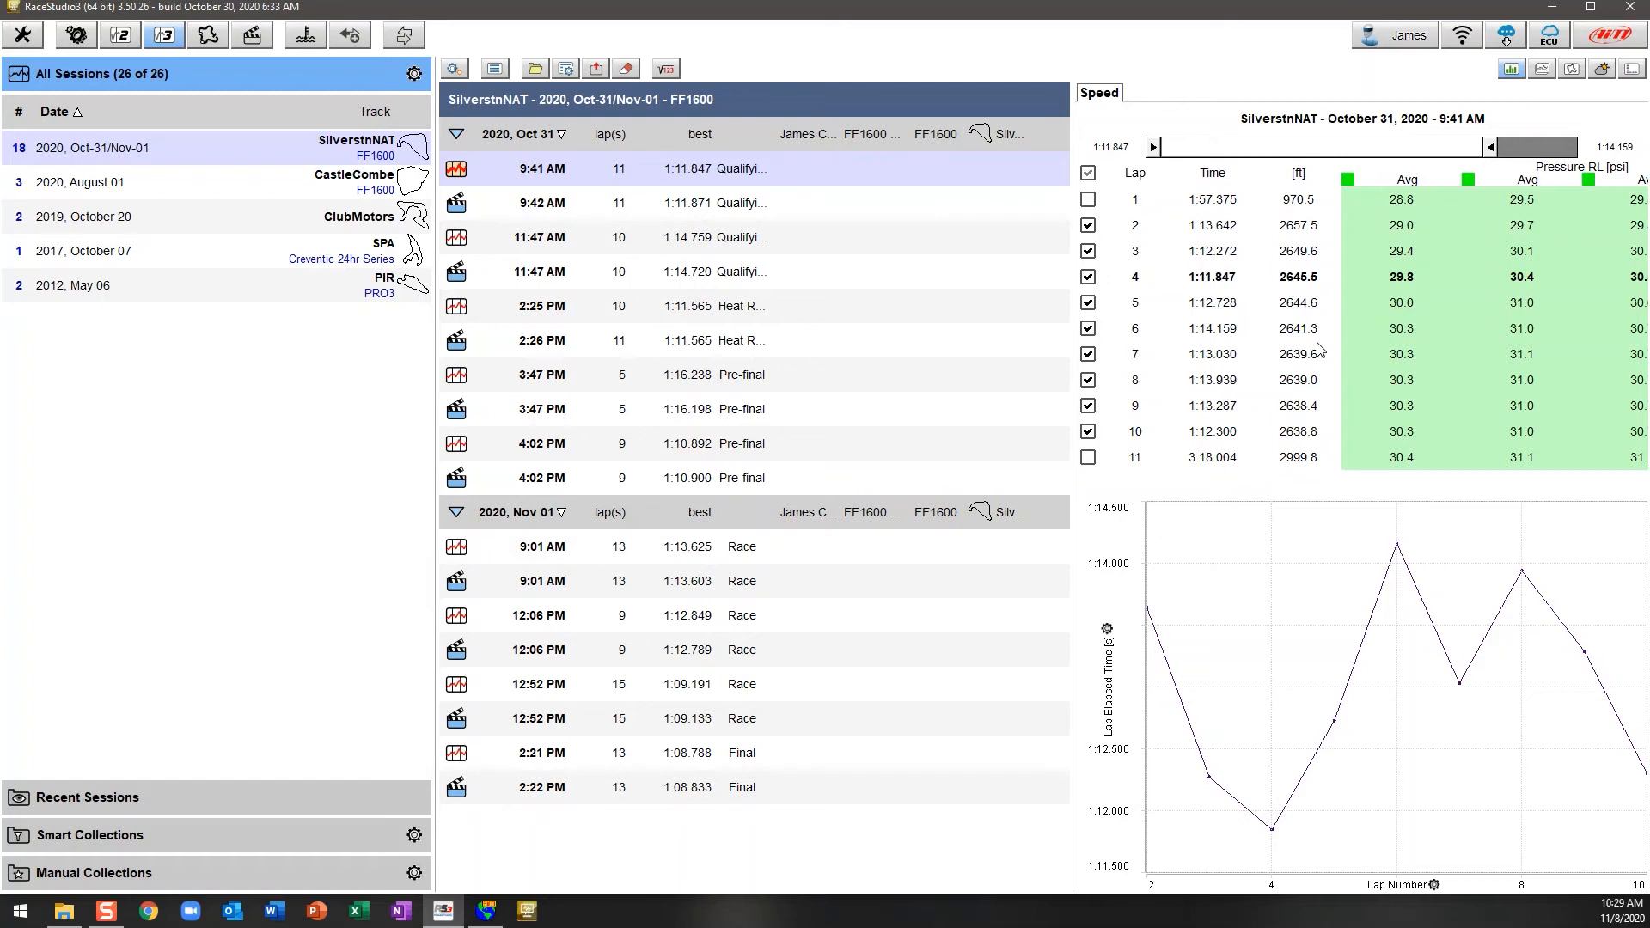
- Display the driven line on the Silverstone satellite track map
{"action": "left_click", "coordinate": [1571, 70]}
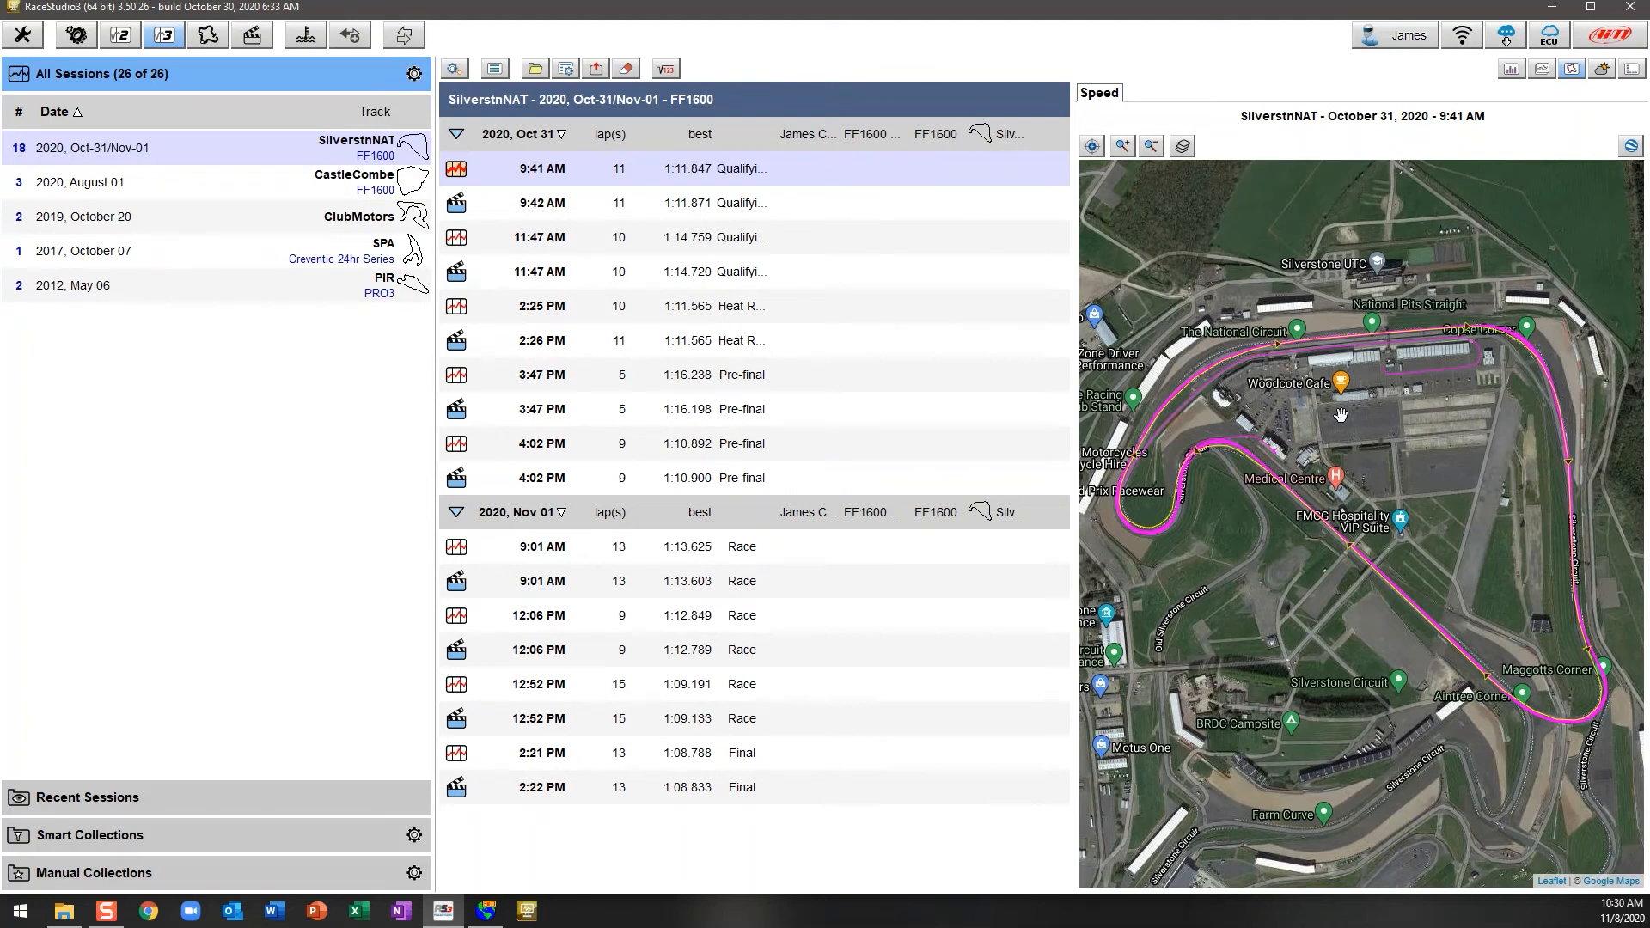
- Show the OpenWeather conditions for the SilverstnNAT October 31 9:41 AM session
{"action": "left_click", "coordinate": [1602, 69]}
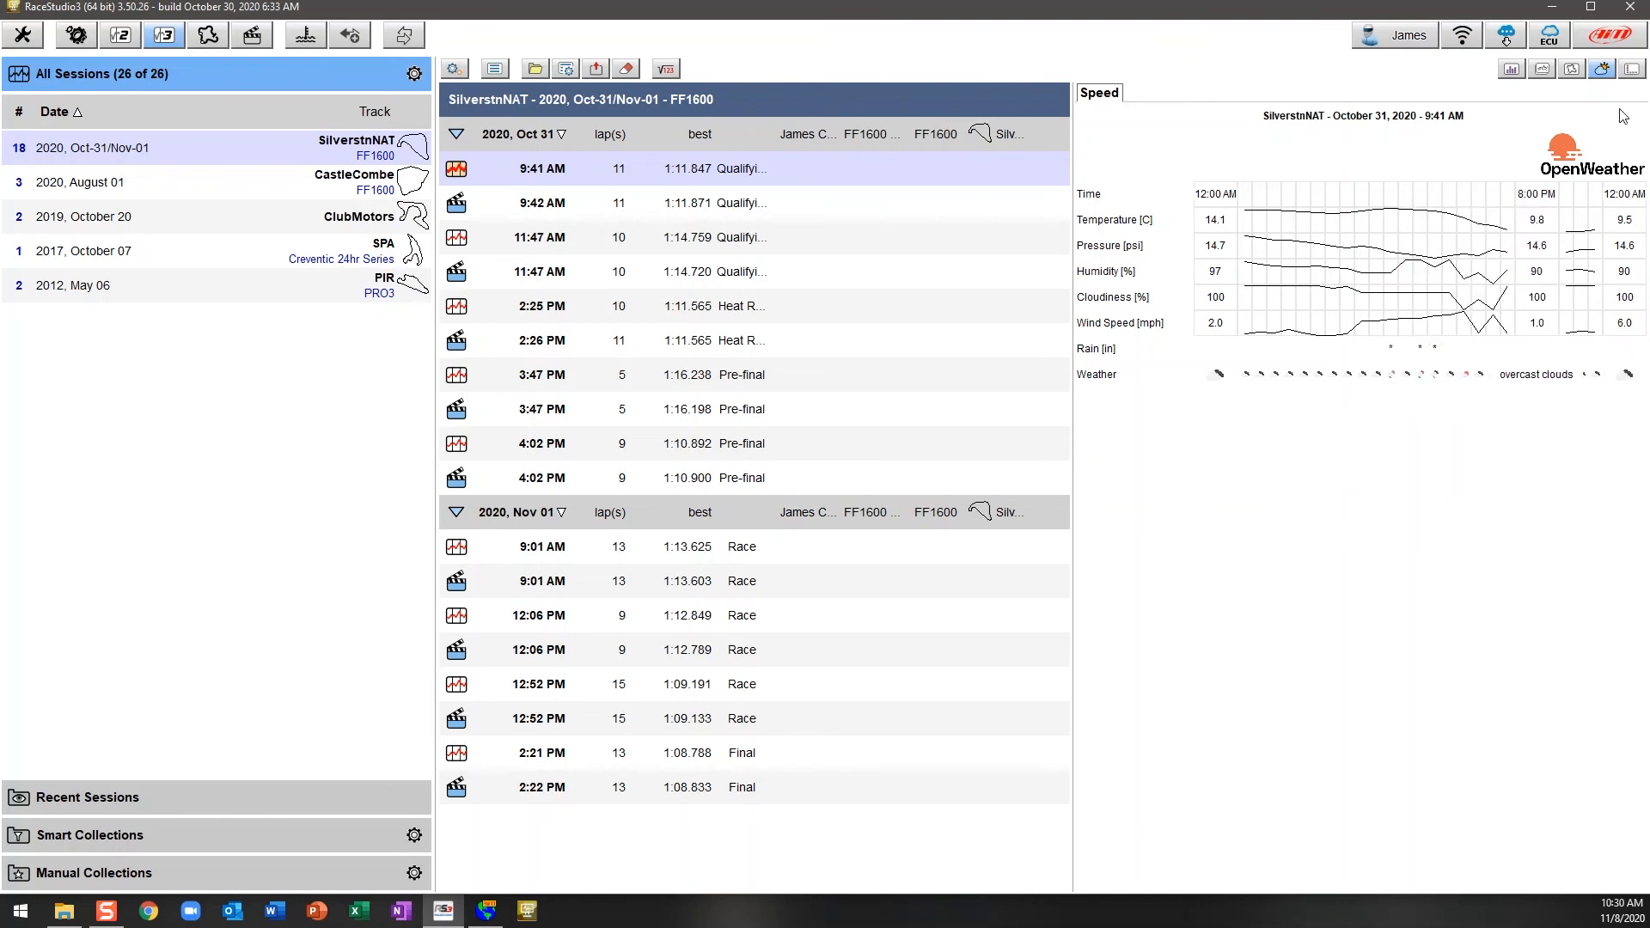
{"action": "left_click", "coordinate": [1635, 74]}
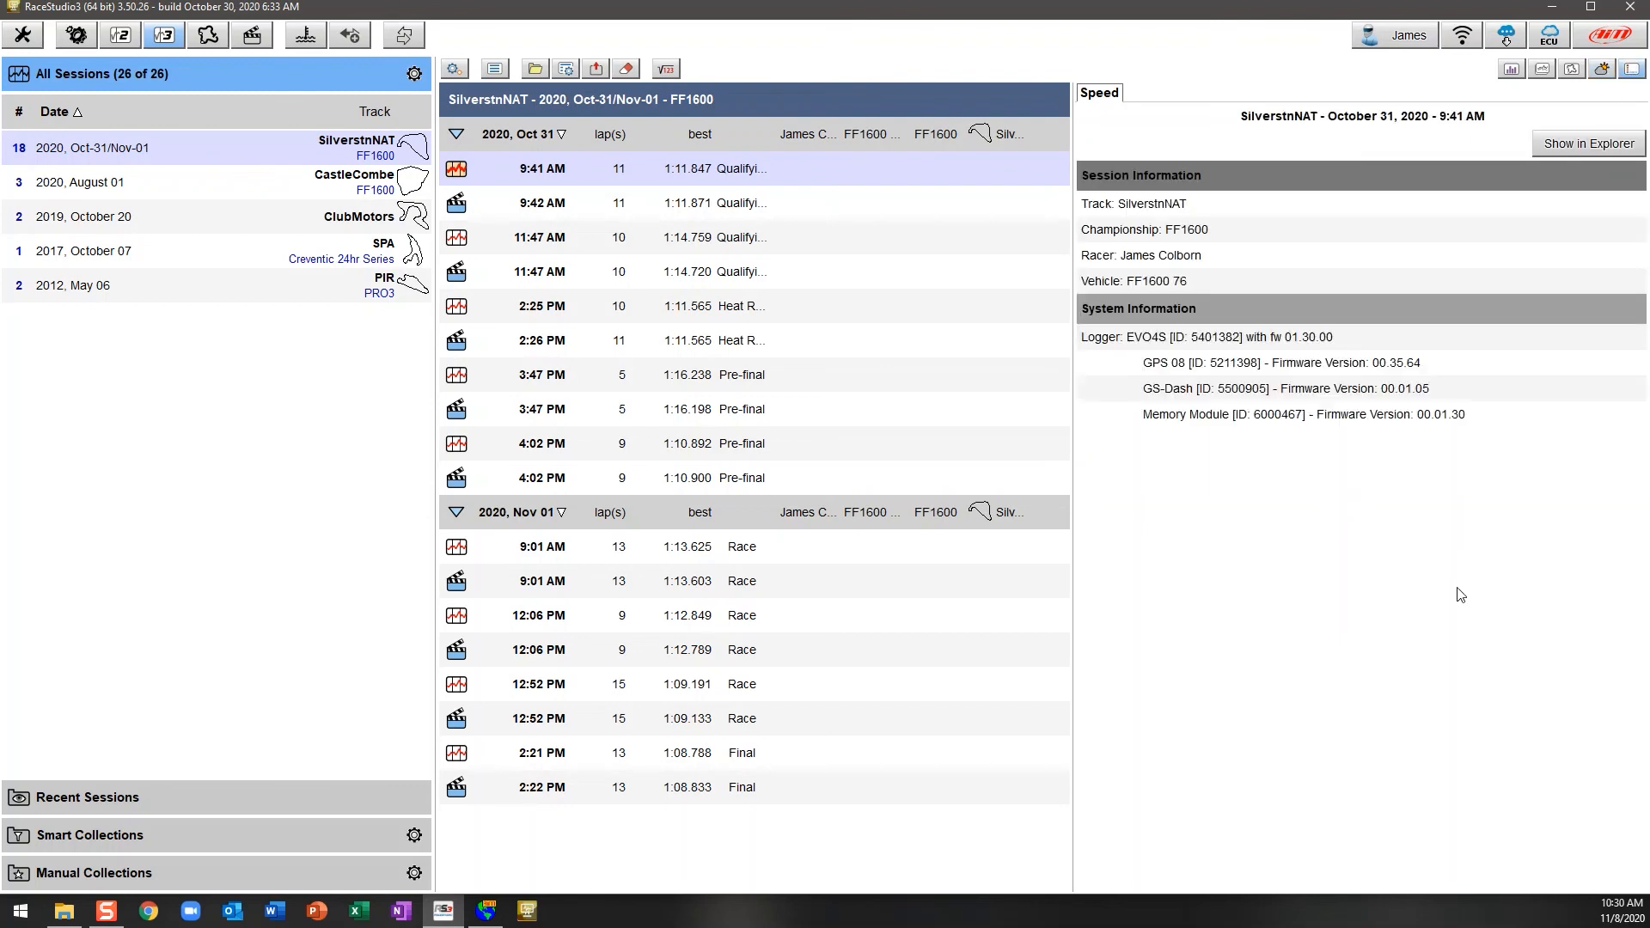